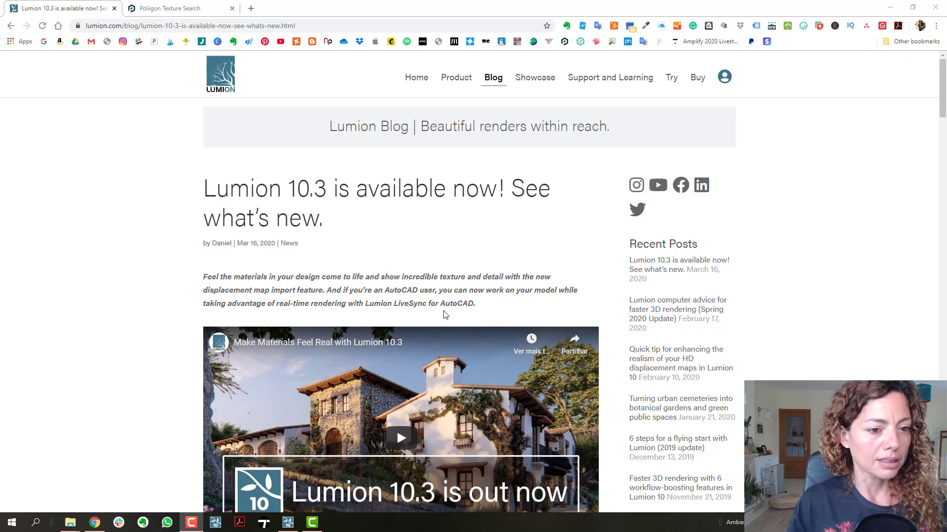
# Read the Lumion 10.3 release article, examining the displacement map import, LiveSync for AutoCAD and availability sections
pyautogui.scroll(-4, 412, 301)
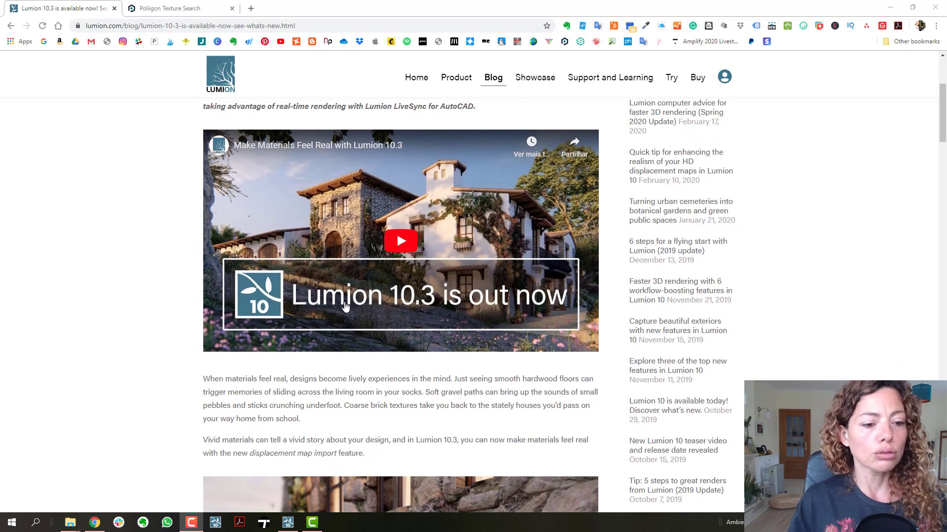
pyautogui.scroll(-5, 345, 307)
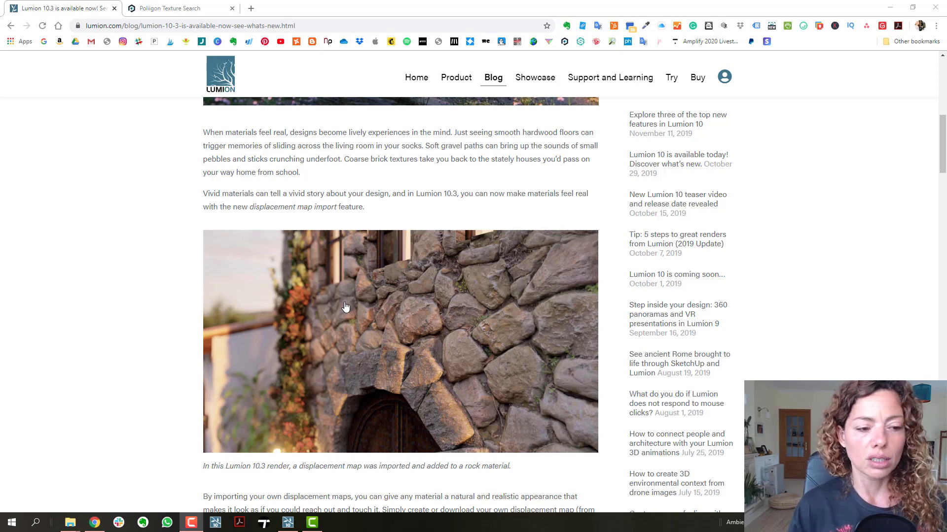
pyautogui.scroll(-2, 345, 307)
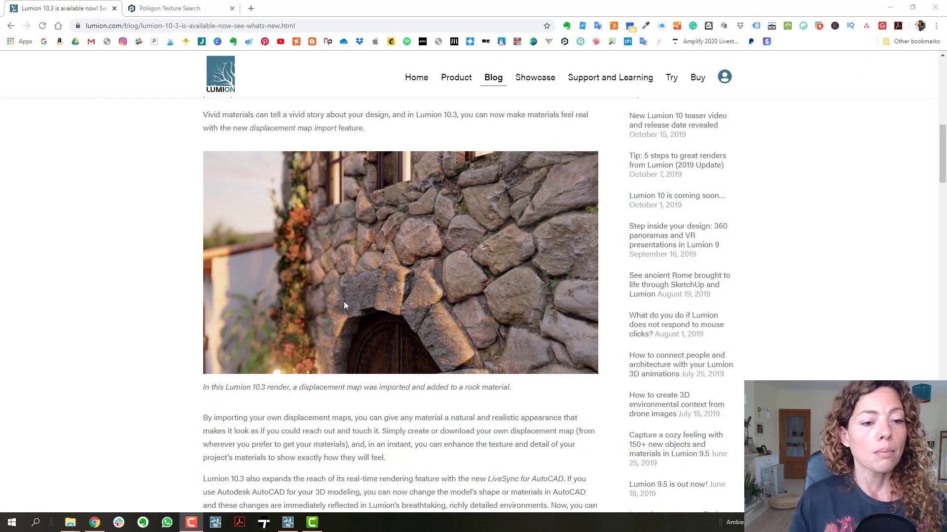
pyautogui.scroll(-5, 344, 300)
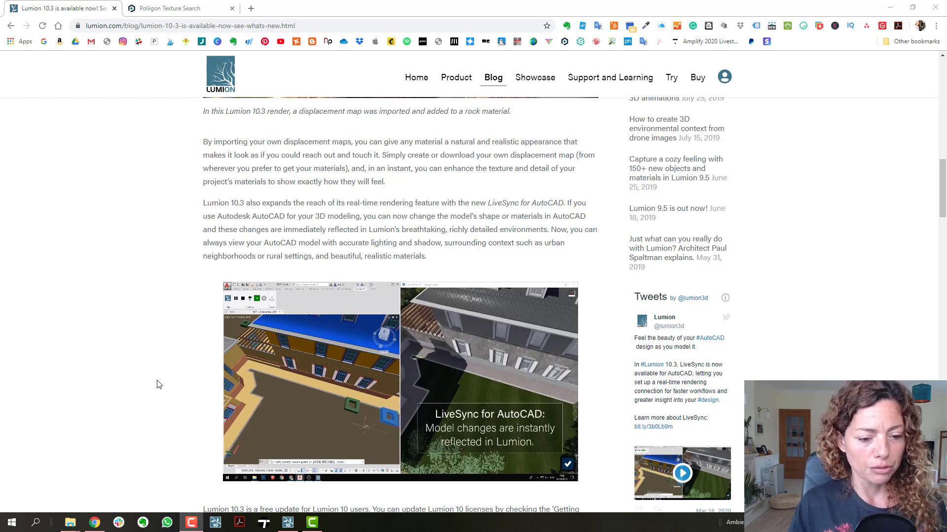
pyautogui.scroll(-3, 344, 384)
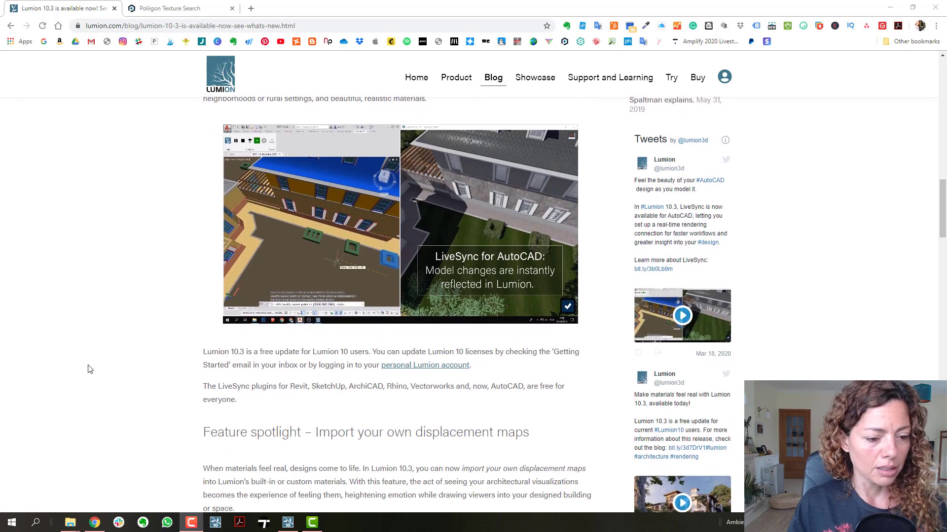
pyautogui.scroll(-1, 408, 327)
pyautogui.scroll(-5, 407, 327)
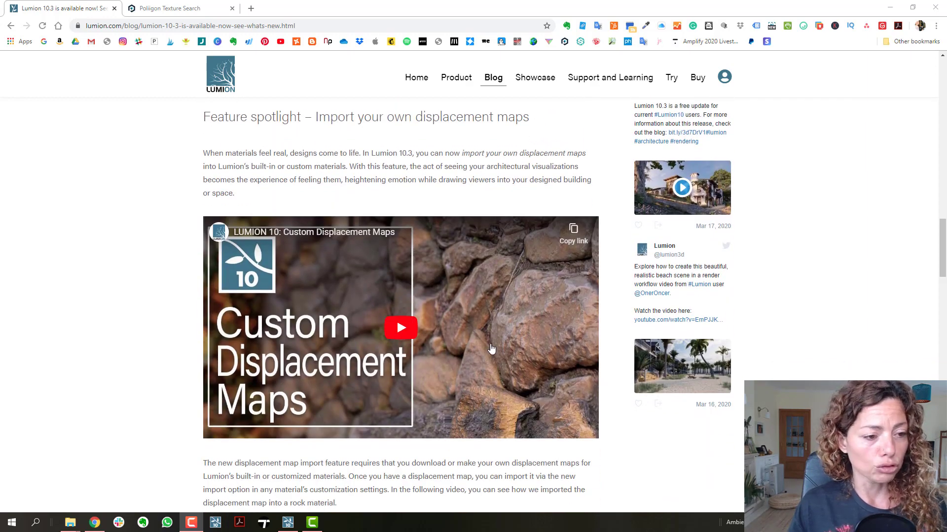
pyautogui.scroll(-7, 491, 348)
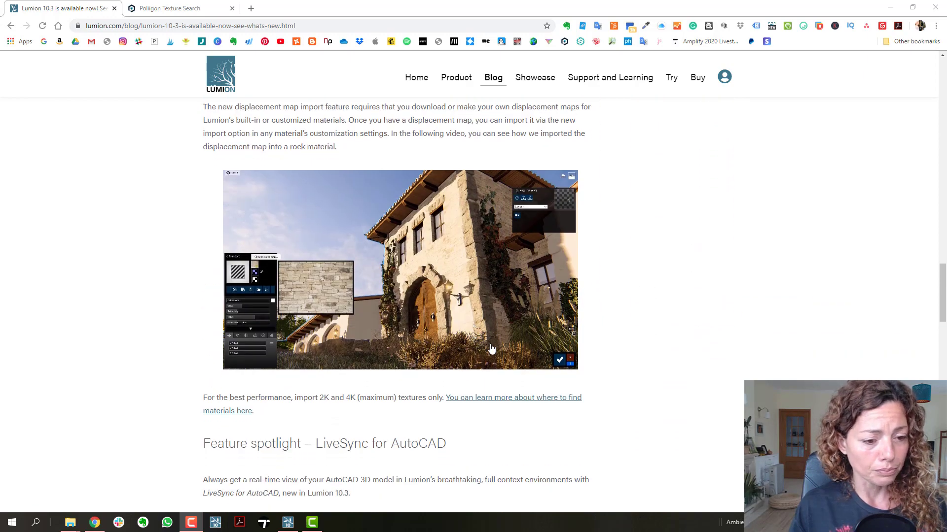
pyautogui.scroll(-11, 491, 348)
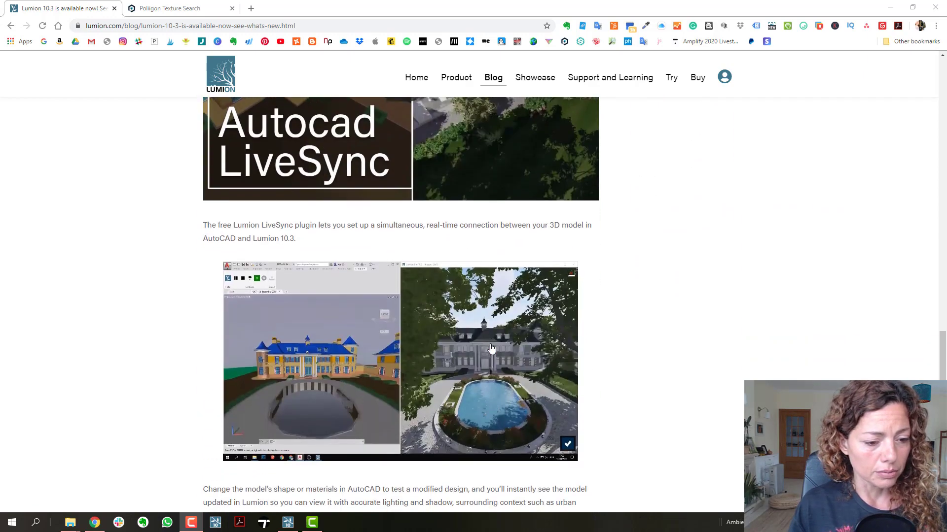
pyautogui.scroll(-4, 491, 348)
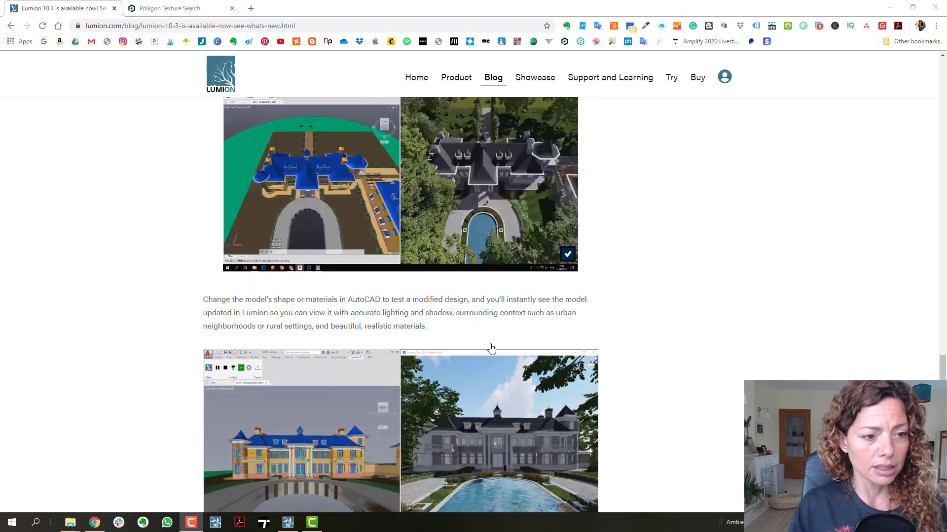
pyautogui.scroll(-7, 491, 349)
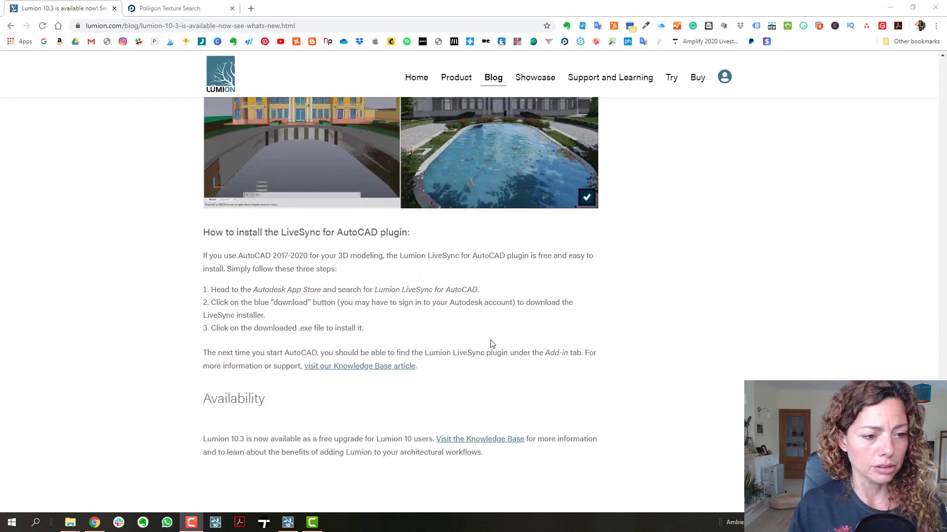
pyautogui.scroll(-2, 491, 344)
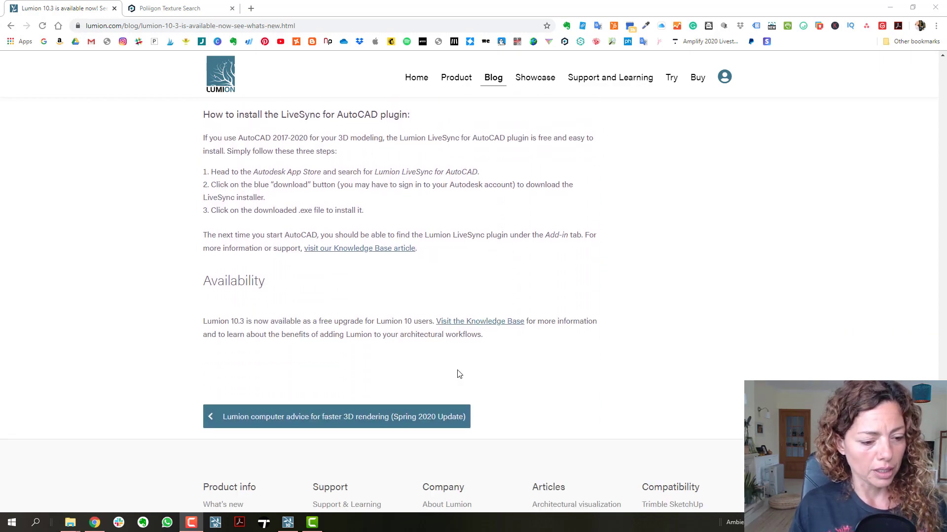
# Switch to the Lumion project and examine the courtyard's stone facade beside the large windows up close
pyautogui.click(295, 522)
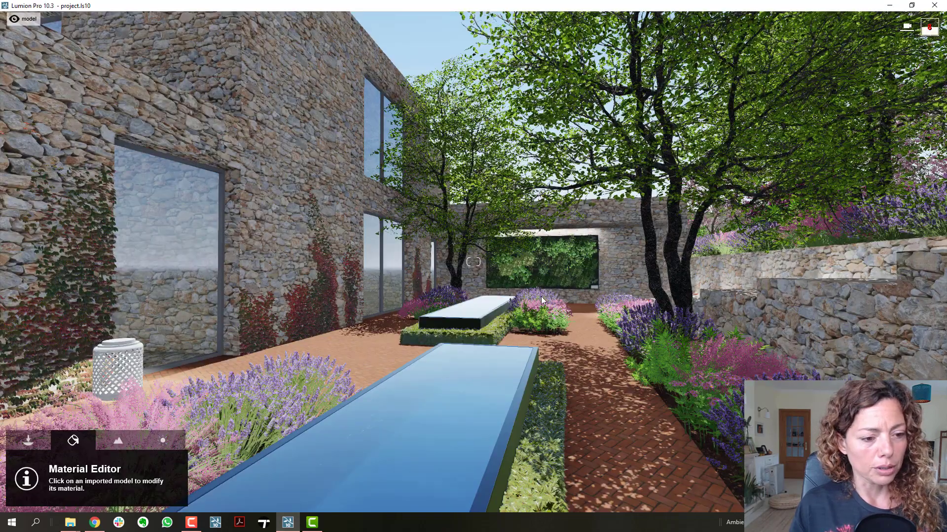
pyautogui.press('s')
pyautogui.press('a')
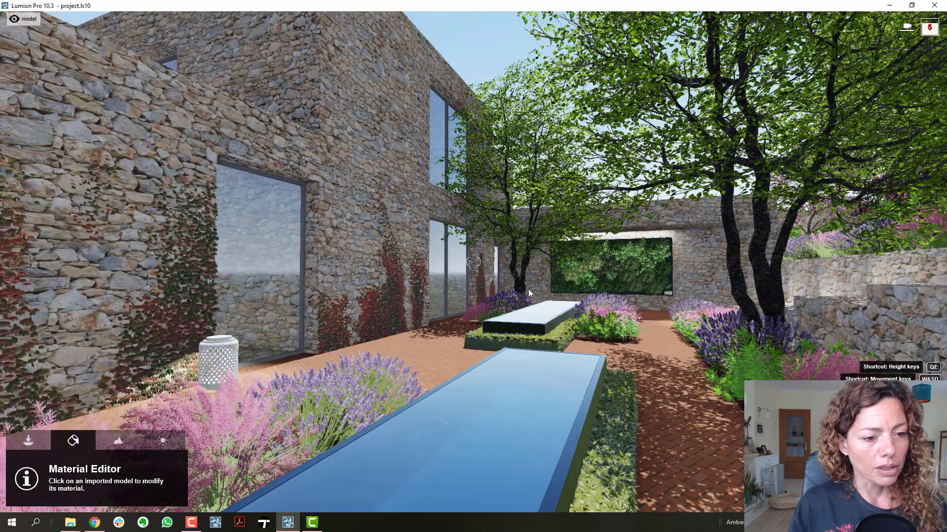
pyautogui.press('w')
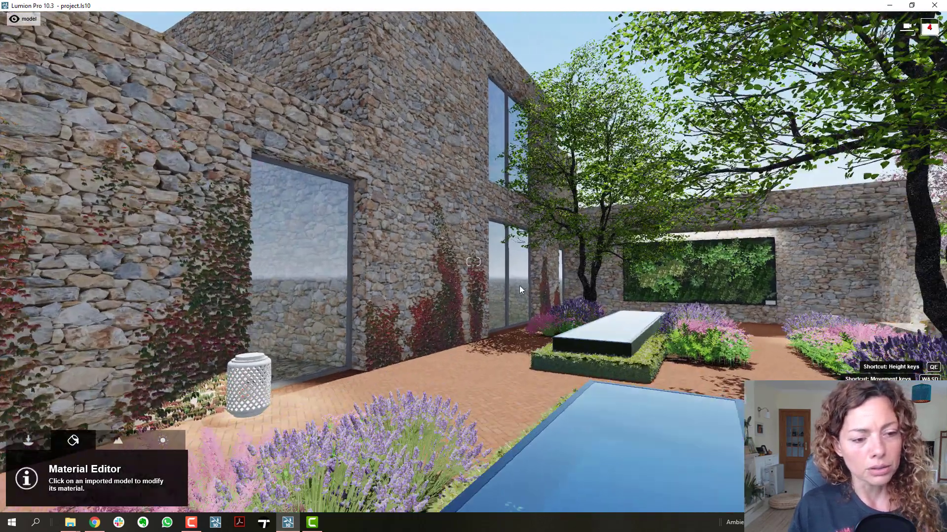
pyautogui.press('w')
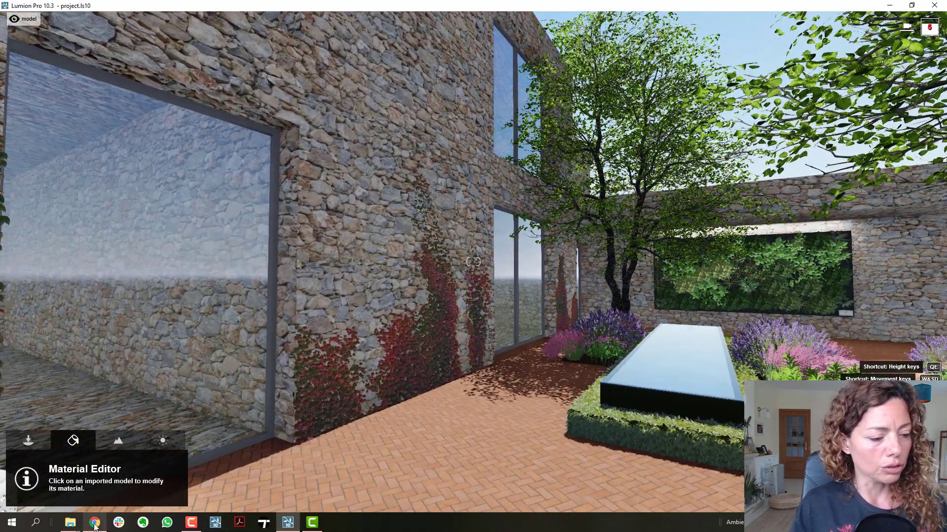
# Switch to the Poliigon texture search in Chrome, browse the free textures, open Wall Medieval 003 and preview its Displacement Variation 1 map
pyautogui.click(94, 523)
pyautogui.click(162, 4)
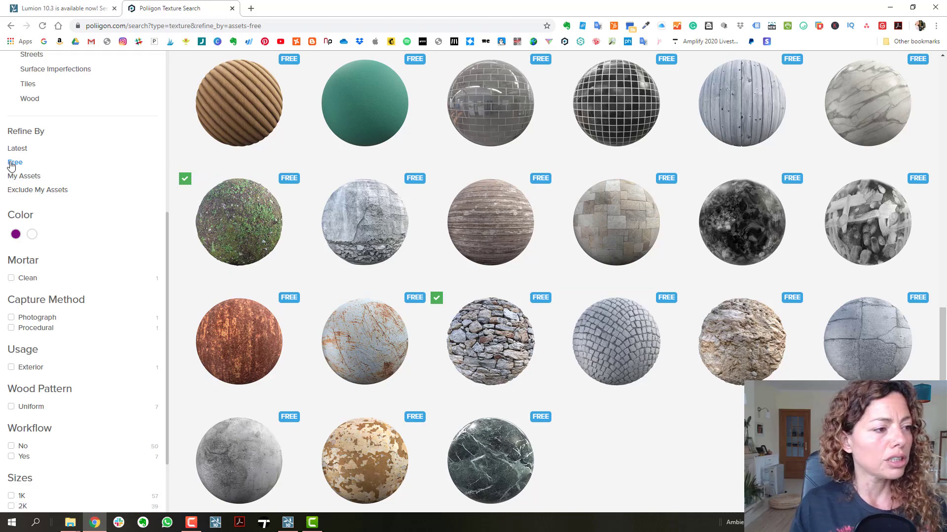
pyautogui.scroll(2, 447, 289)
pyautogui.scroll(10, 447, 290)
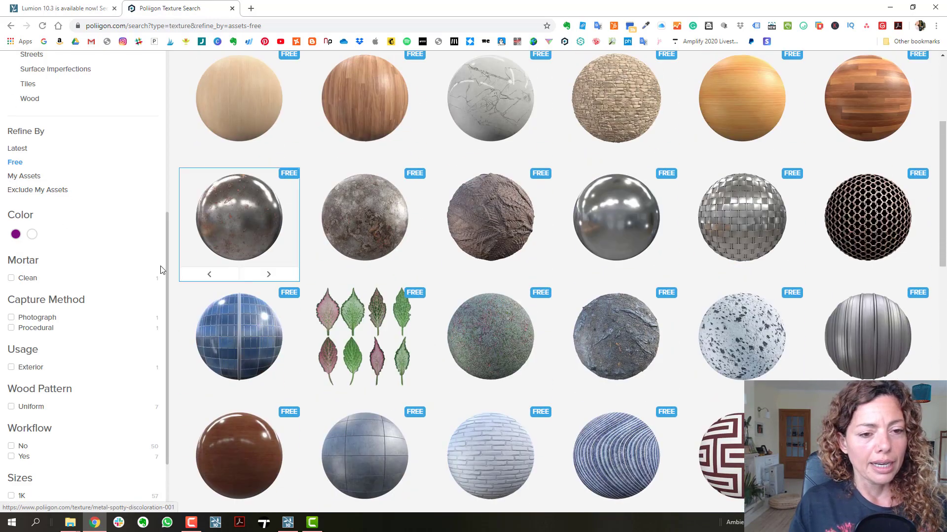
pyautogui.scroll(-10, 389, 284)
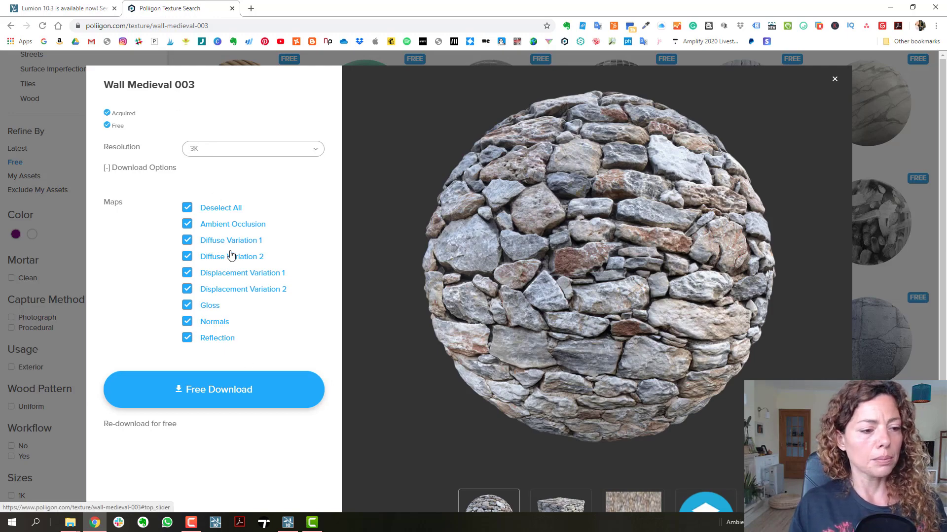
pyautogui.click(211, 274)
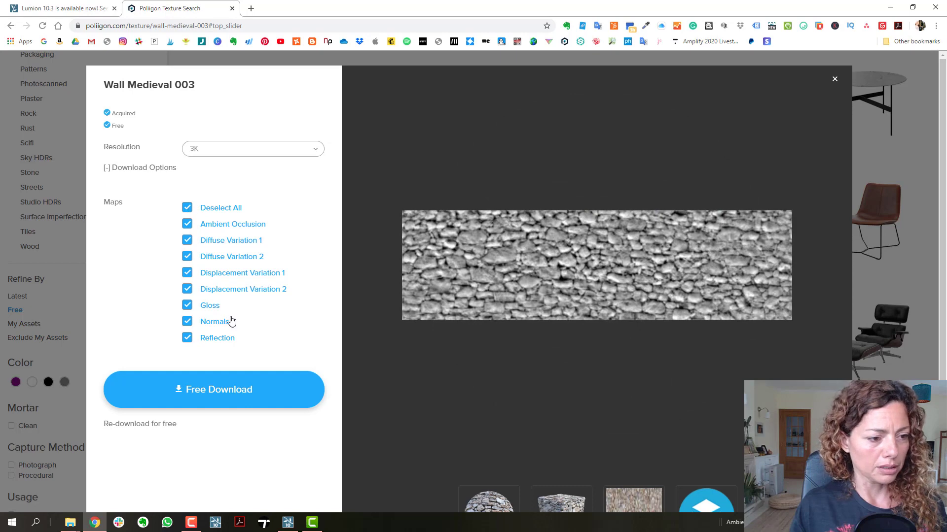
# Deselect all Wall Medieval 003 download maps and compare the previews of its diffuse and displacement variations 1 and 2
pyautogui.click(187, 212)
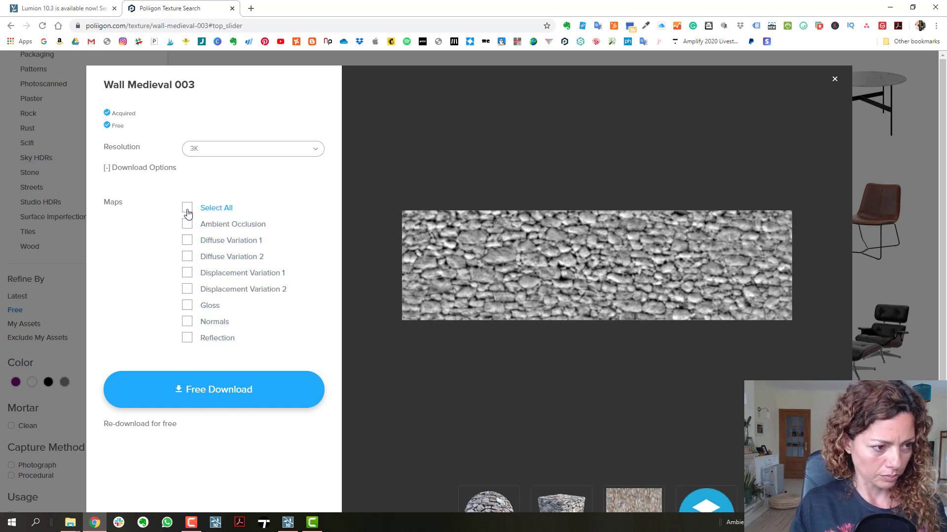
pyautogui.click(227, 279)
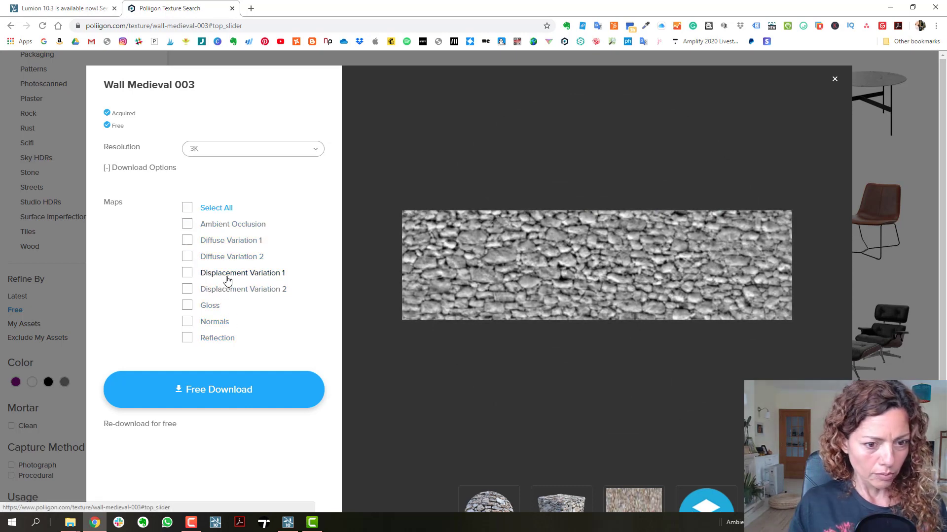
pyautogui.click(235, 241)
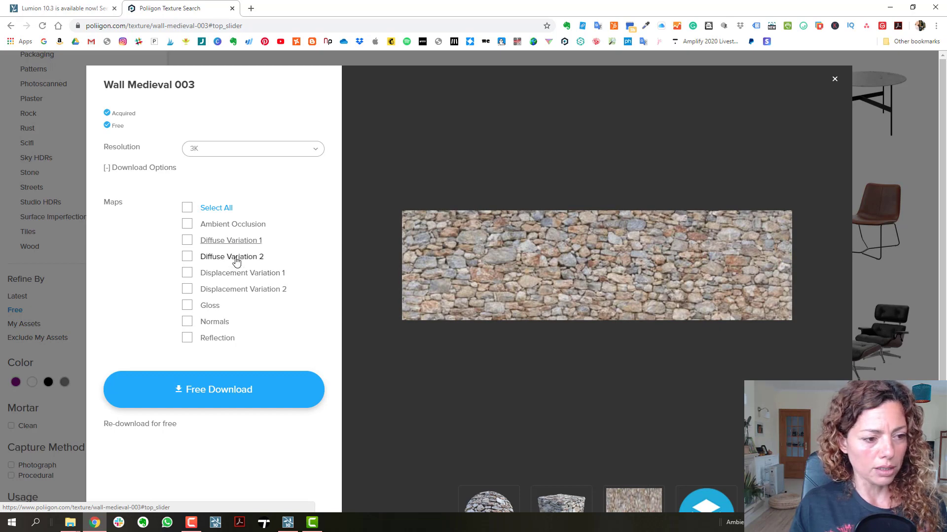
pyautogui.click(235, 279)
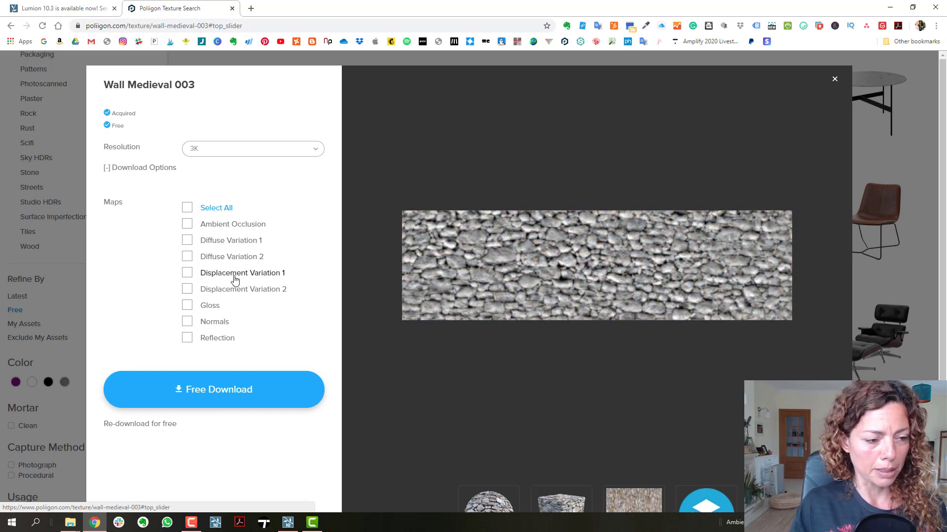
pyautogui.click(234, 264)
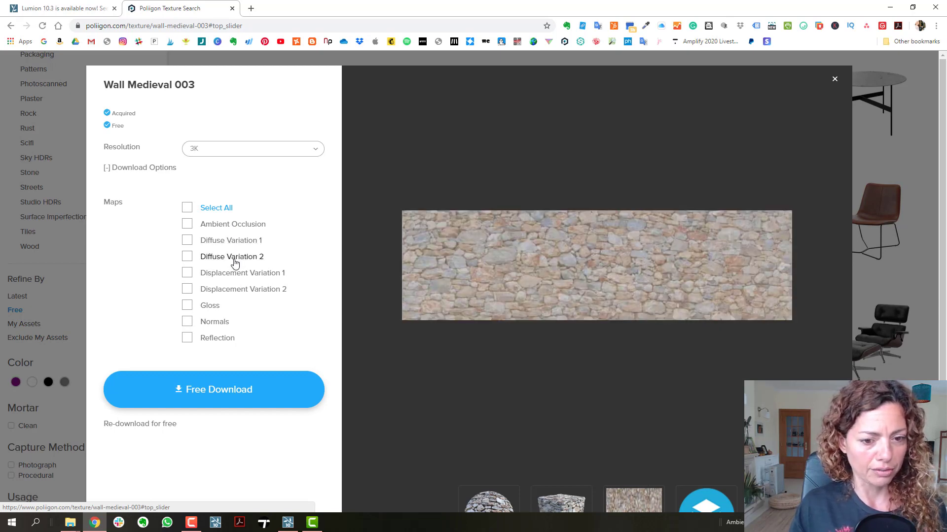
pyautogui.click(237, 288)
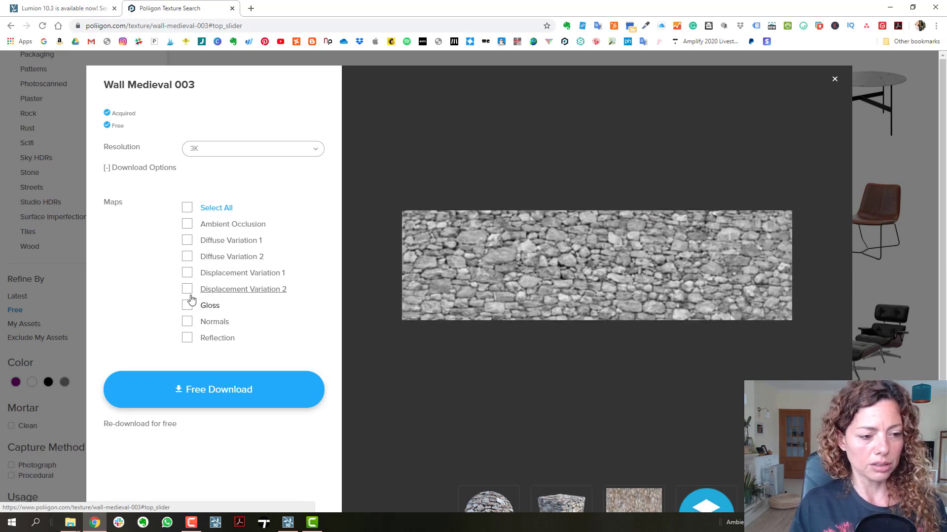
# Return to Lumion, open the stone facade's material and inspect its color, normal and displacement maps
pyautogui.click(288, 523)
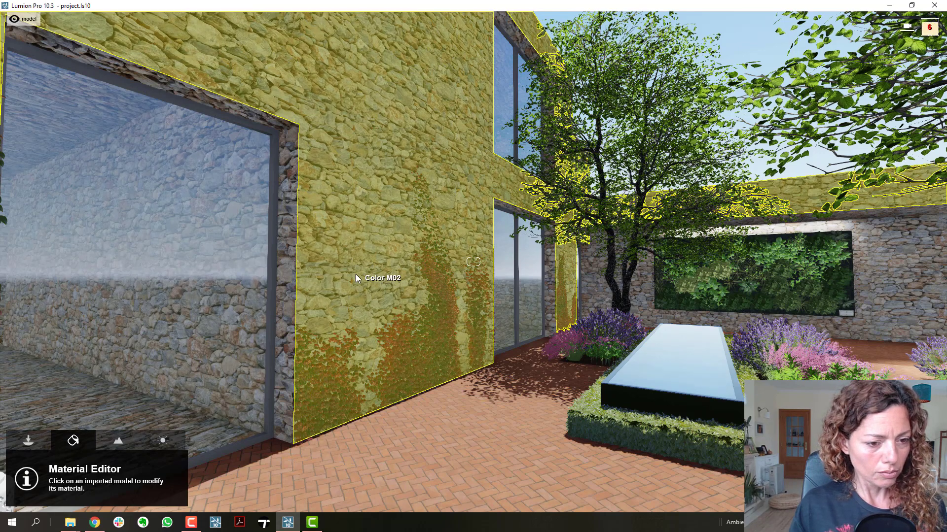
pyautogui.click(356, 274)
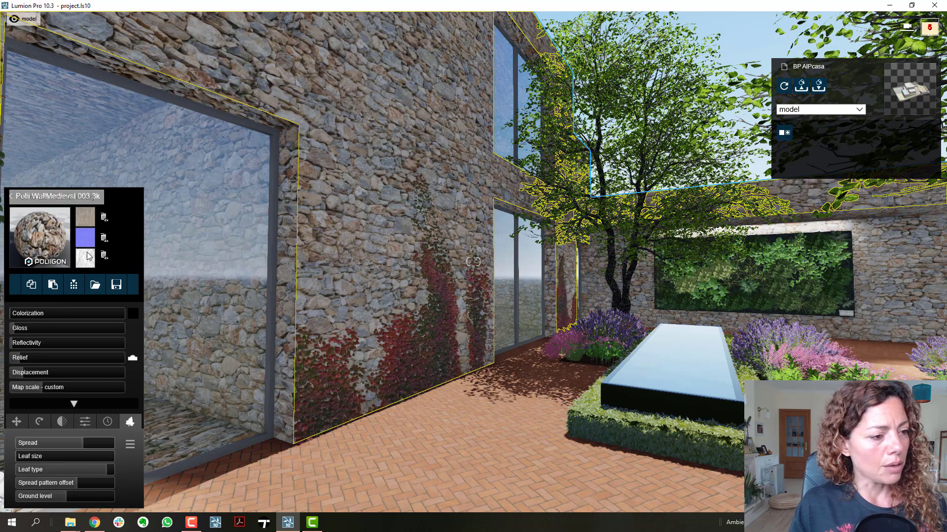
pyautogui.moveTo(88, 260)
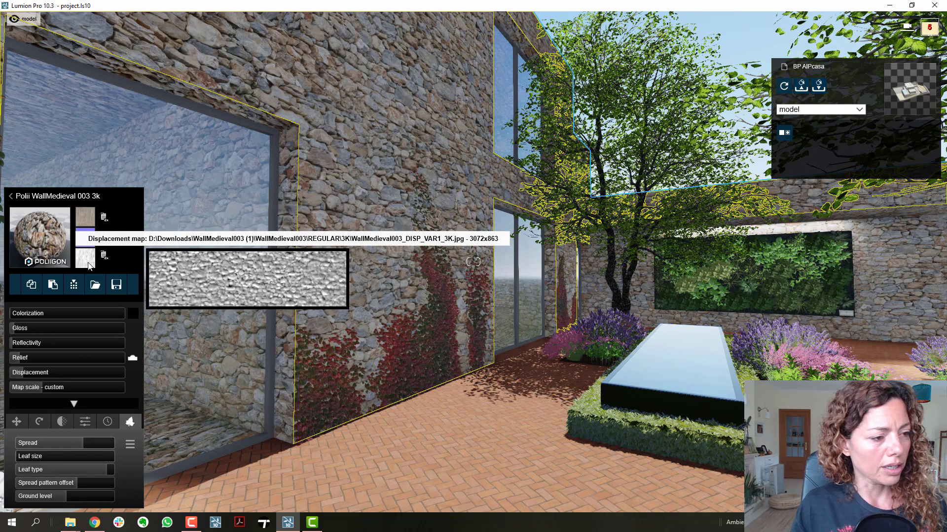
pyautogui.moveTo(84, 219)
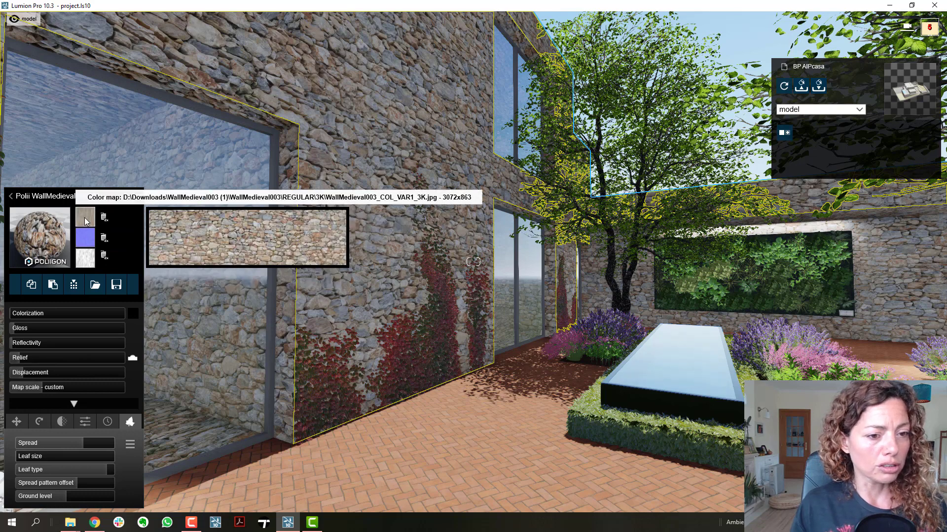
pyautogui.moveTo(86, 240)
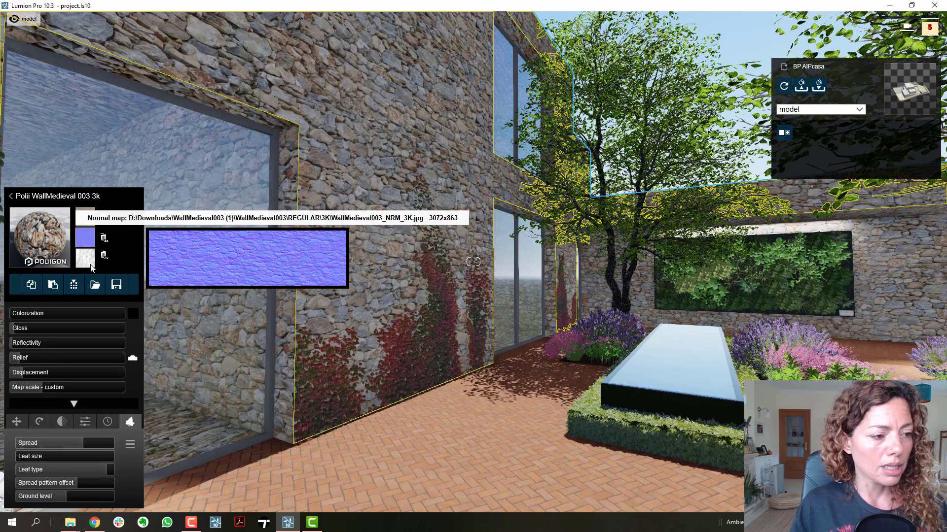
pyautogui.moveTo(91, 267)
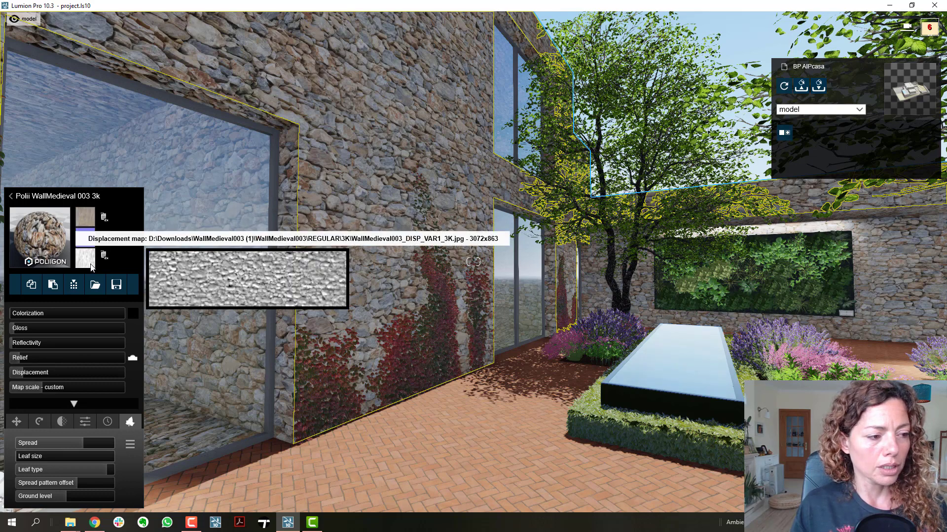
# Set the stone wall material's displacement to 1.0 while viewing the facade up close
pyautogui.click(22, 372)
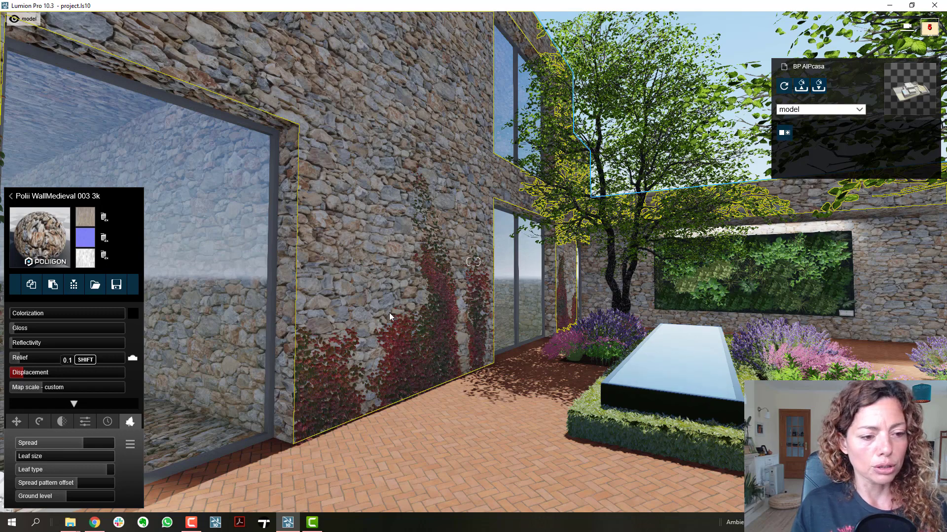
pyautogui.scroll(3, 389, 313)
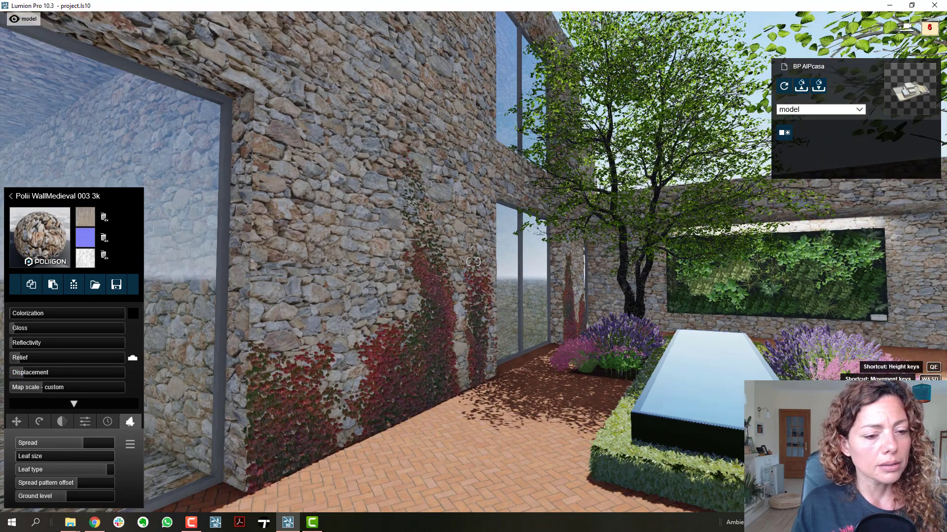
pyautogui.moveTo(473, 262); pyautogui.dragTo(384, 312, button='right')
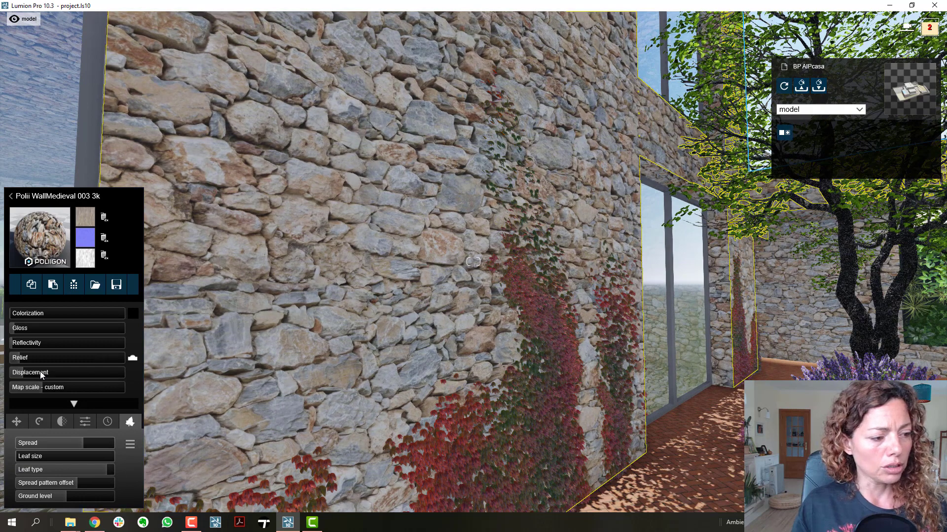
pyautogui.moveTo(40, 372); pyautogui.dragTo(107, 373)
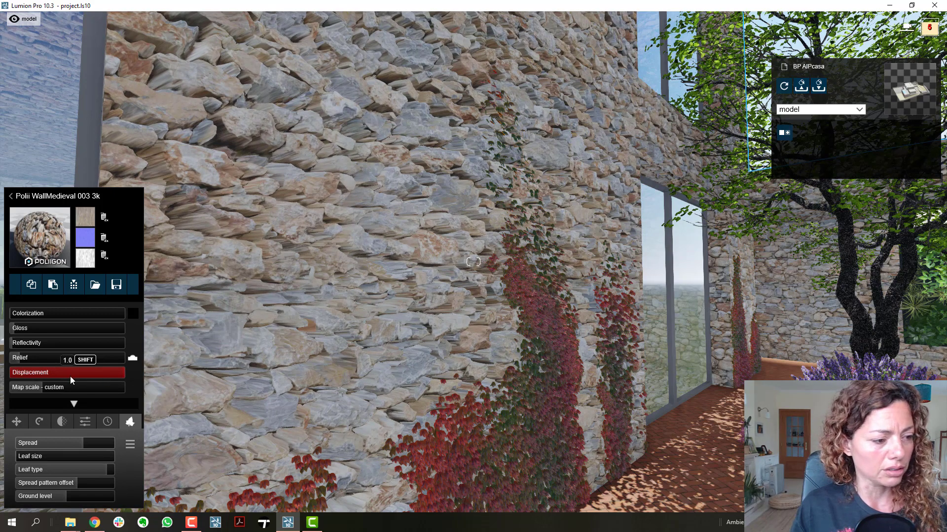
# Set the stone wall material's displacement to 0.1 and give it light weathering with a slight edge adjustment
pyautogui.moveTo(41, 372); pyautogui.dragTo(22, 371)
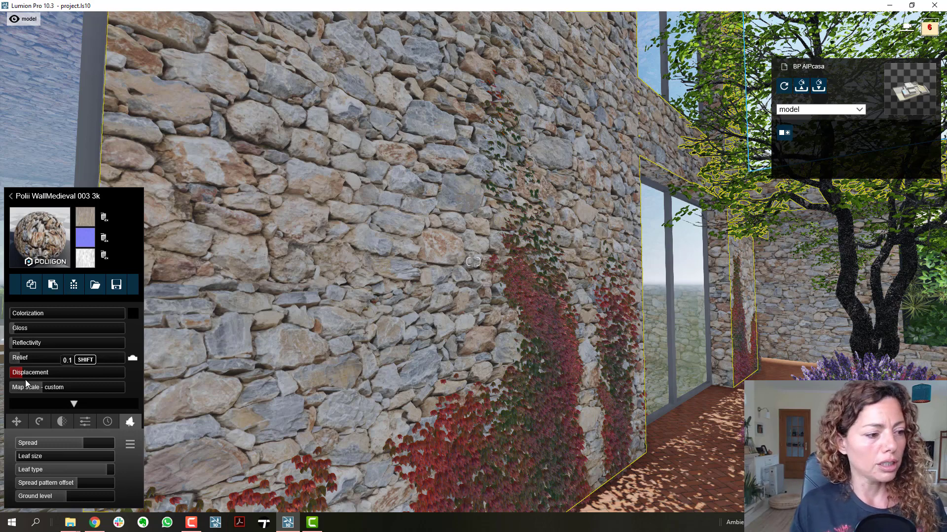
pyautogui.click(109, 421)
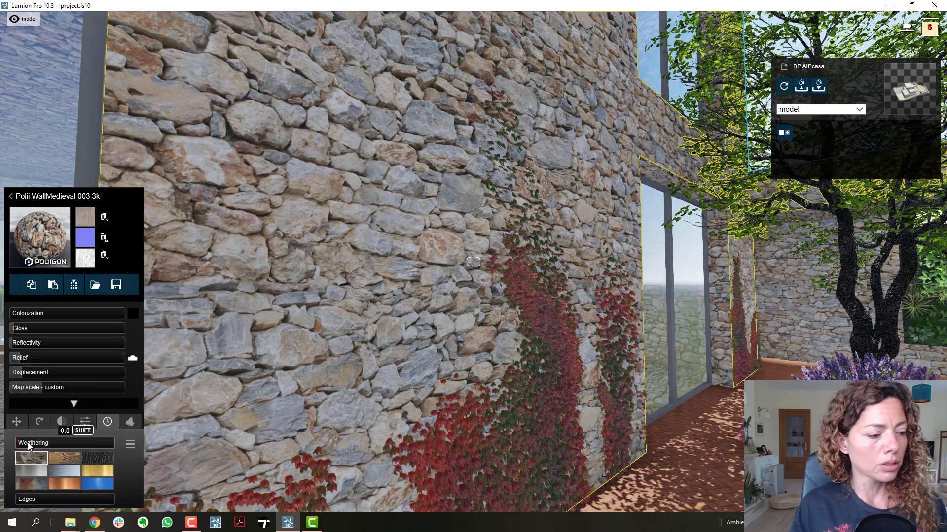
pyautogui.click(40, 443)
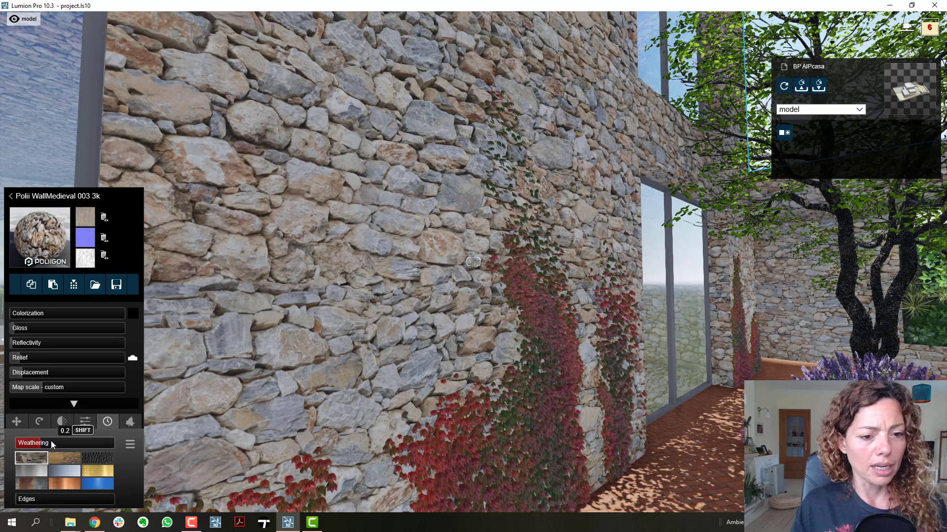
pyautogui.click(61, 442)
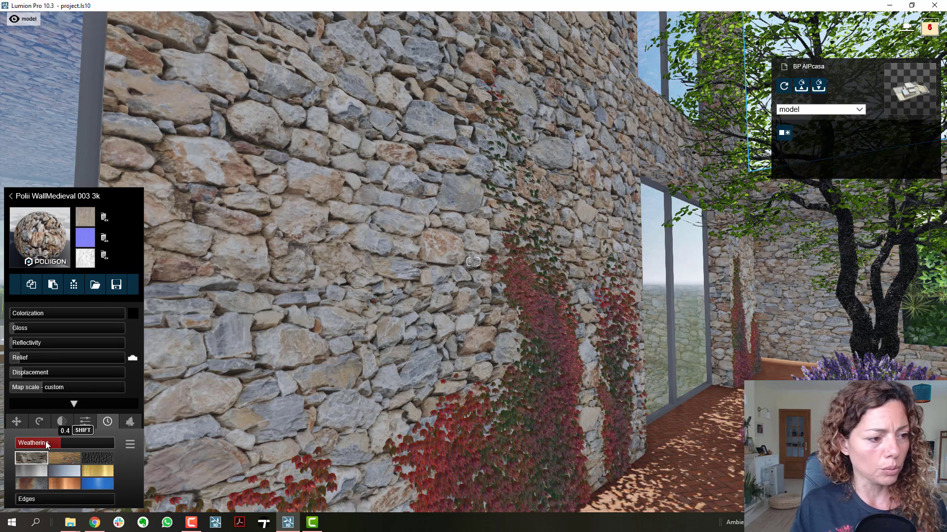
pyautogui.click(43, 444)
pyautogui.click(45, 444)
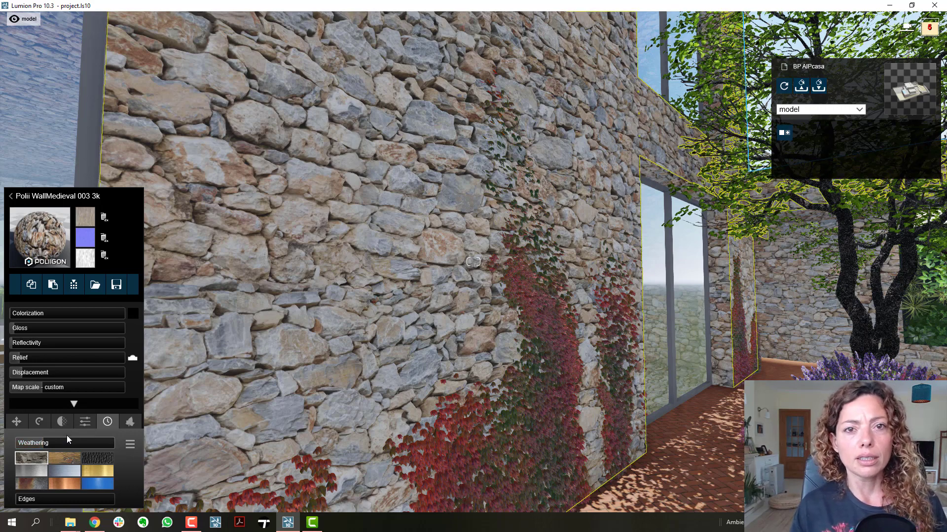
pyautogui.click(25, 500)
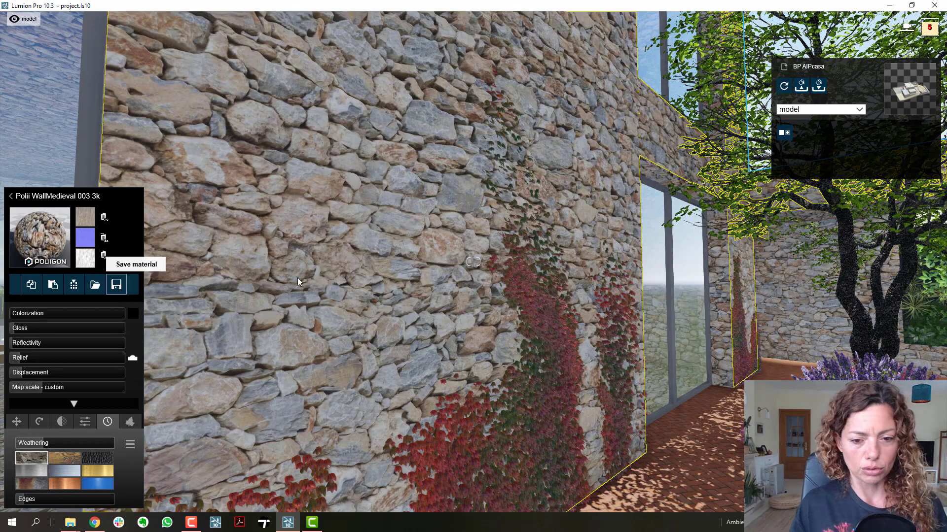
# Leave the material editor for Photo mode and view the courtyard from photo 61's saved camera
pyautogui.moveTo(336, 279); pyautogui.dragTo(78, 401, button='right')
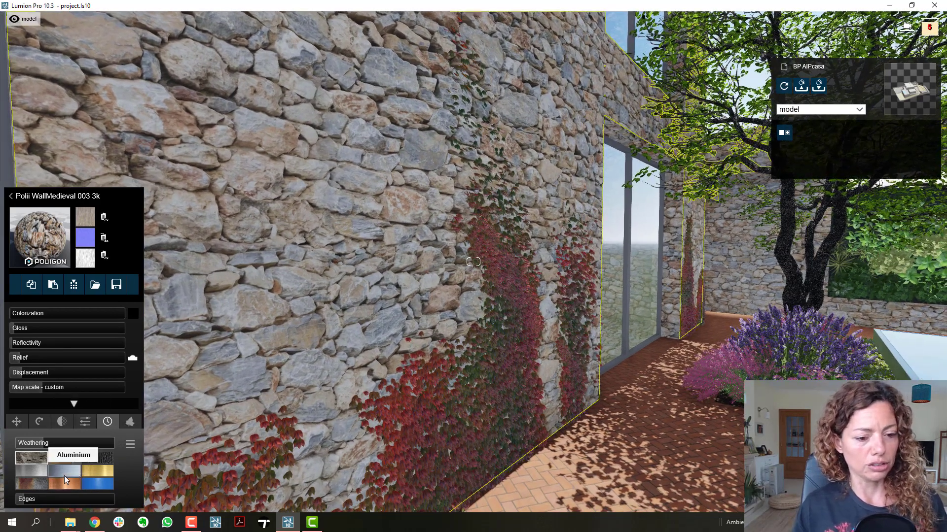
pyautogui.moveTo(91, 442)
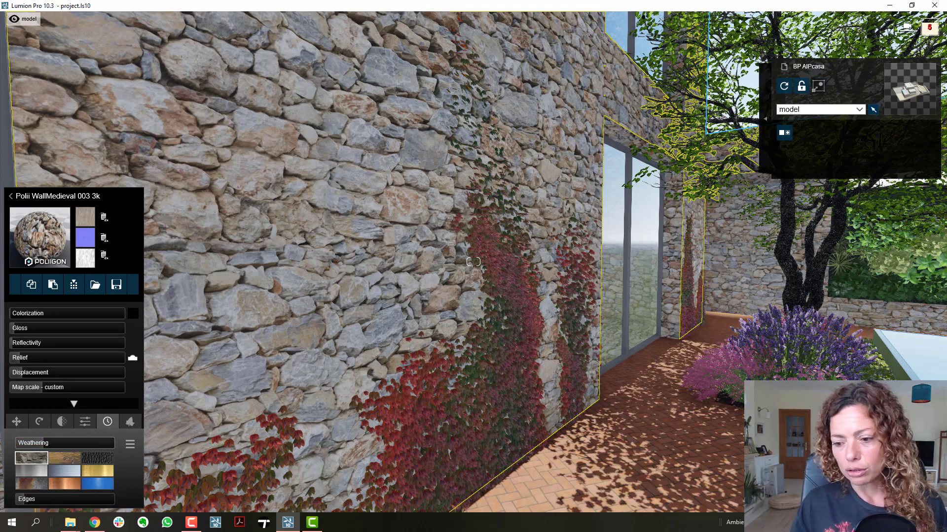
pyautogui.press('Escape')
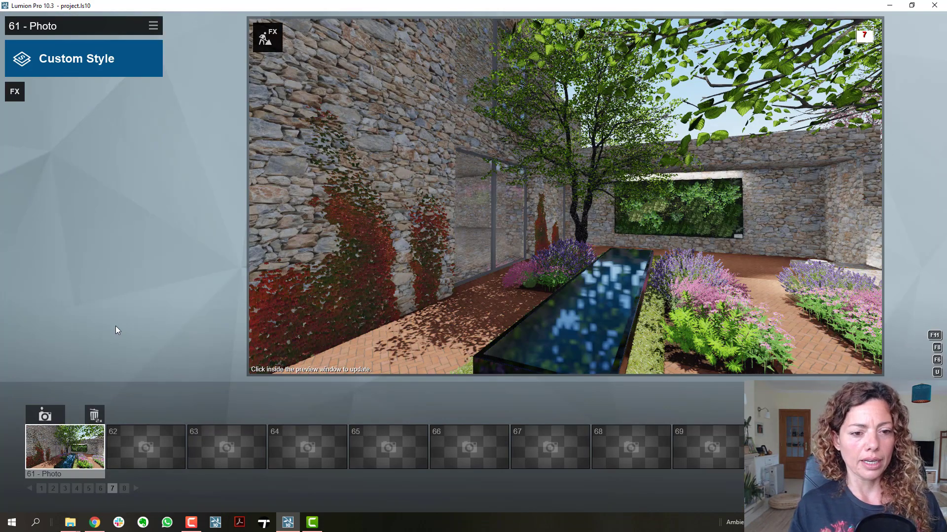
pyautogui.moveTo(473, 217)
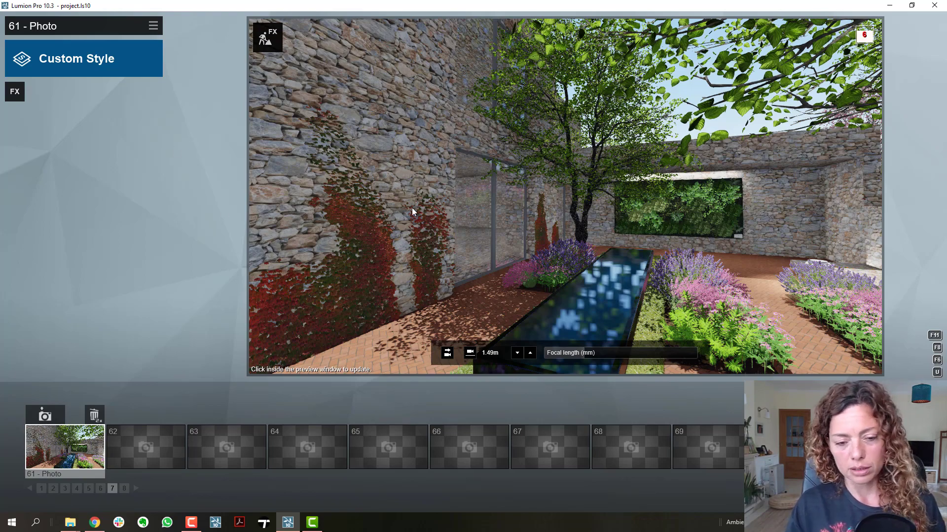
pyautogui.press('d')
pyautogui.press('d')
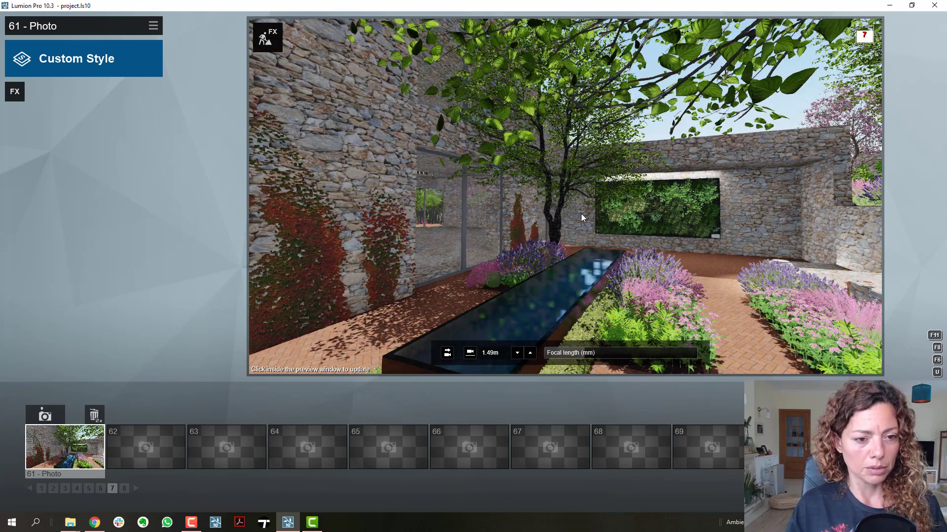
pyautogui.click(71, 459)
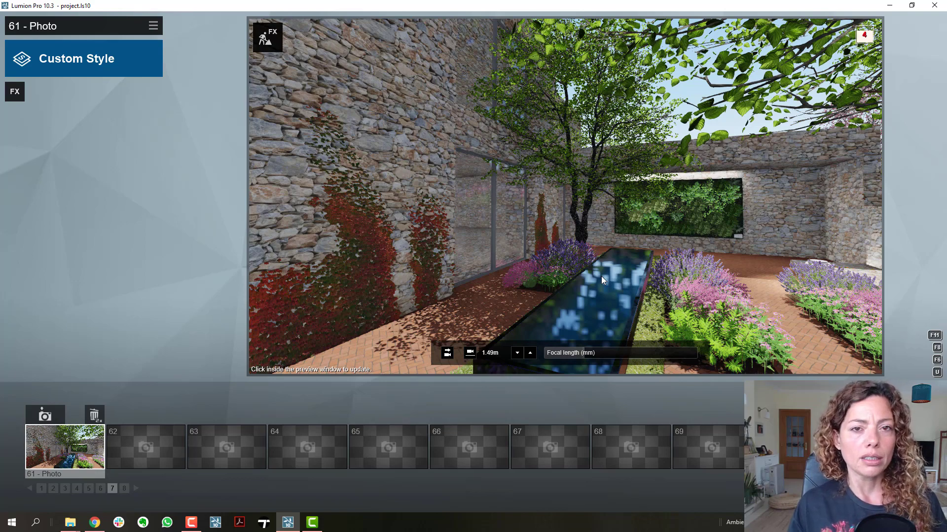
# Add the advanced Reflection effect to photo 61 and update the preview
pyautogui.click(16, 96)
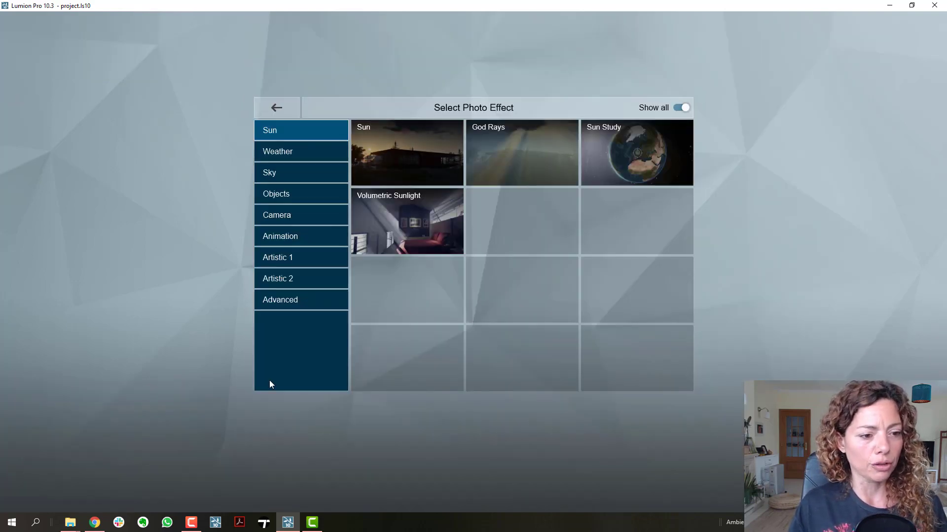
pyautogui.click(283, 304)
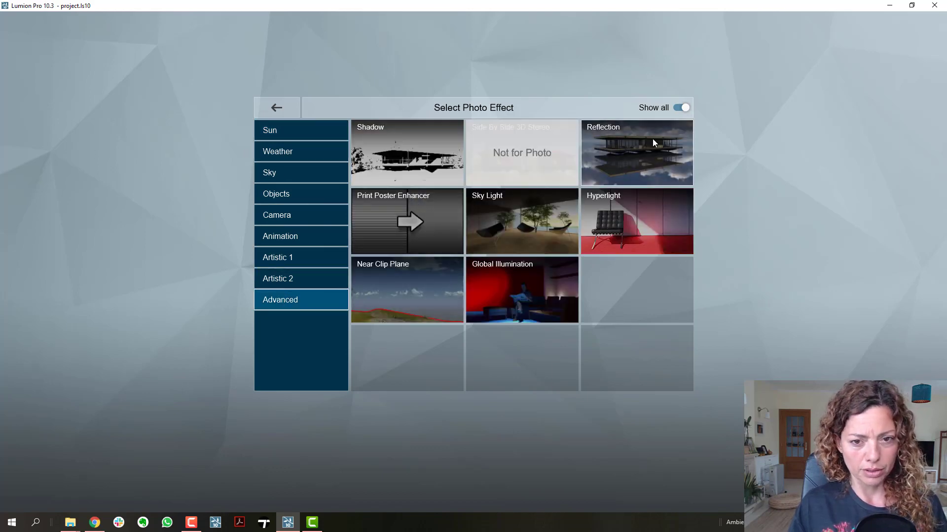
pyautogui.click(625, 181)
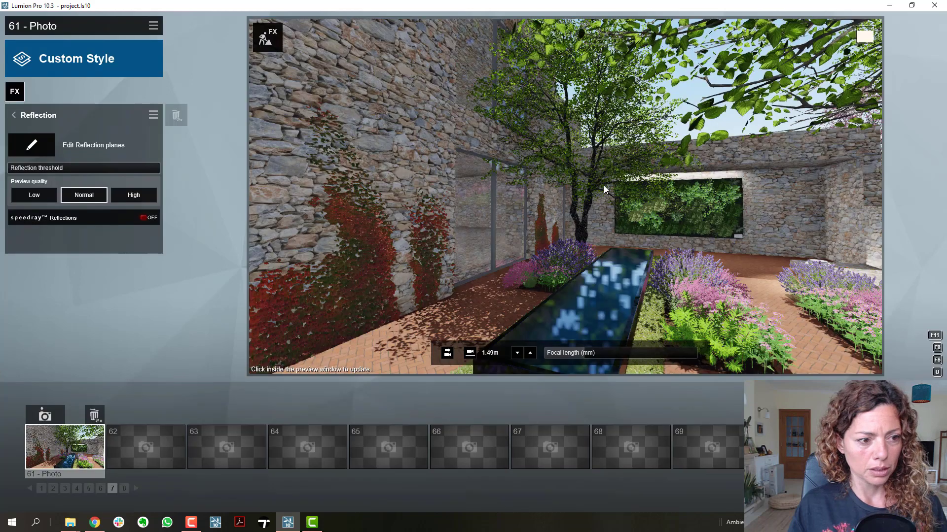
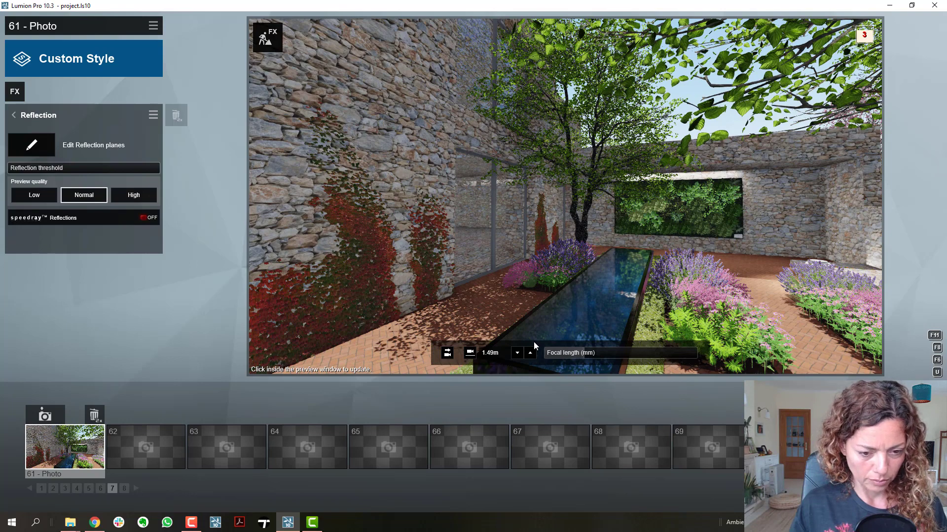
pyautogui.click(539, 327)
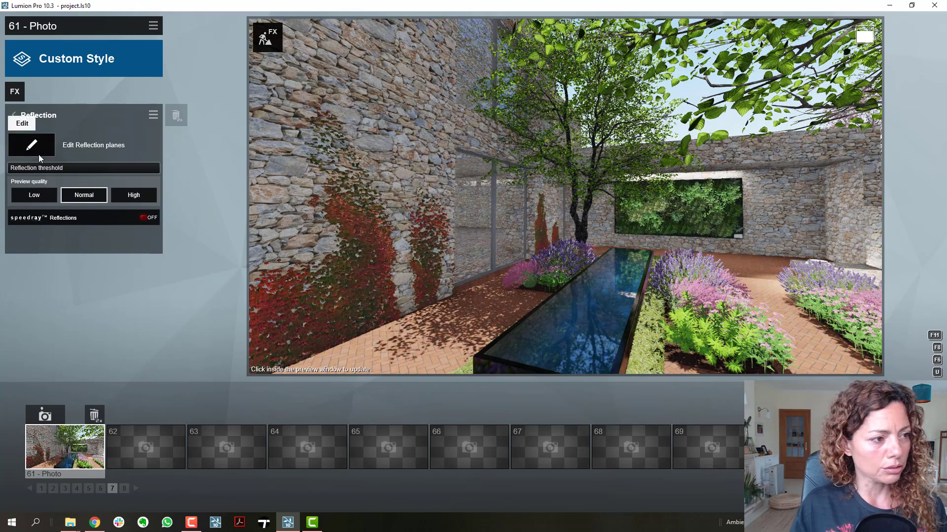
# Edit the effect's reflection planes and add a new plane on the water surface of the long courtyard pool
pyautogui.click(39, 155)
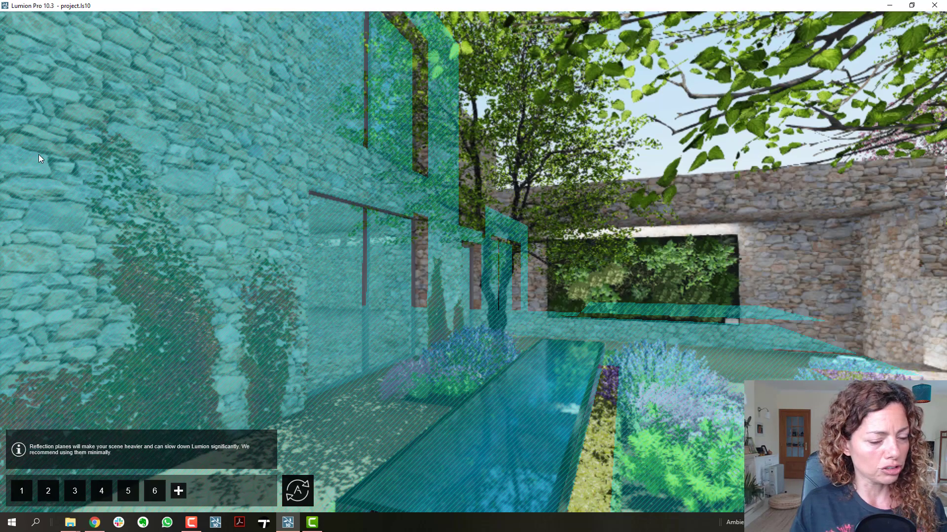
pyautogui.moveTo(38, 155); pyautogui.dragTo(148, 162, button='right')
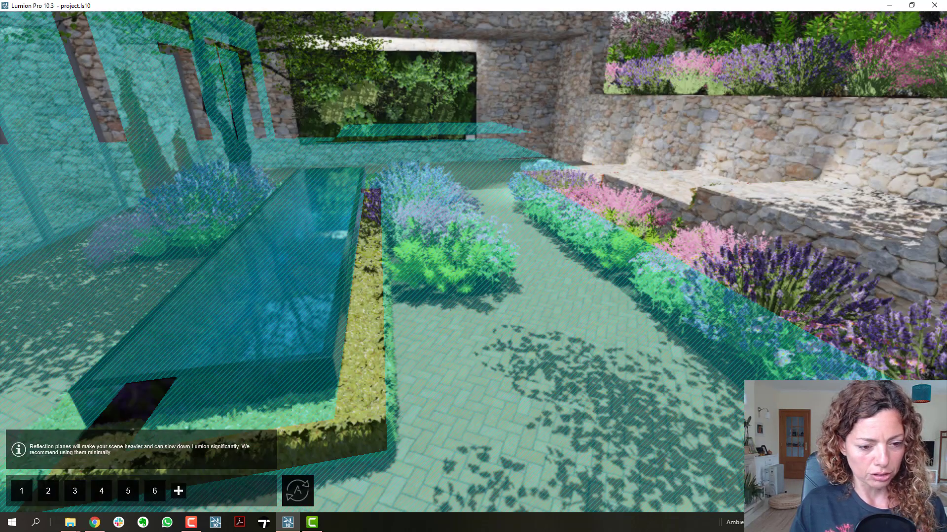
pyautogui.press('w')
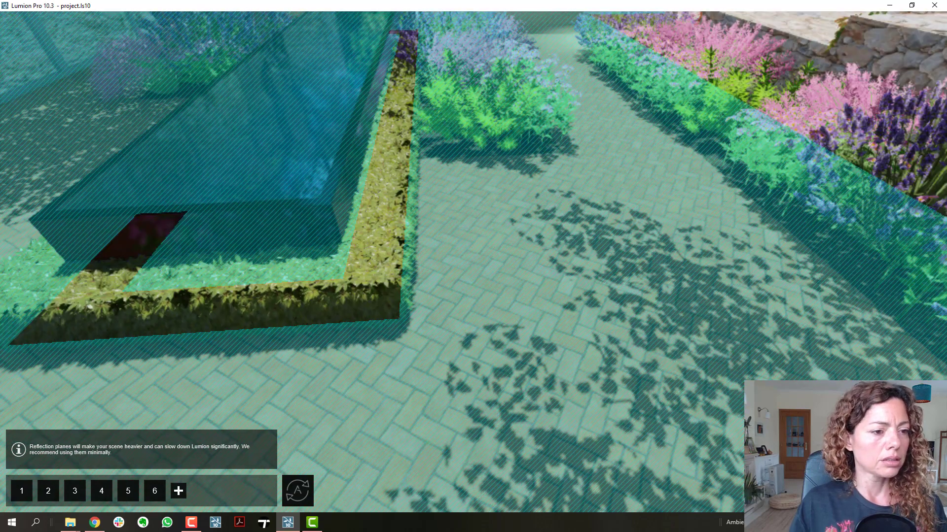
pyautogui.press('s')
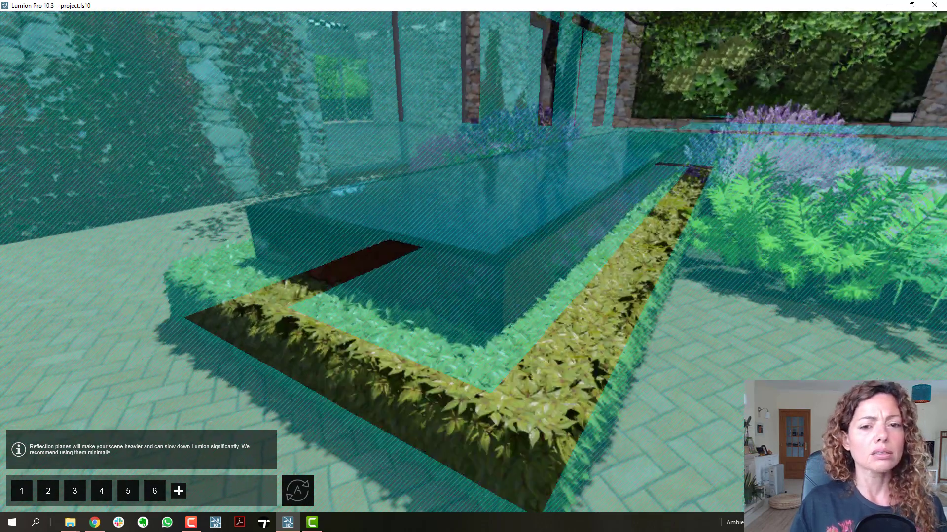
pyautogui.press('w')
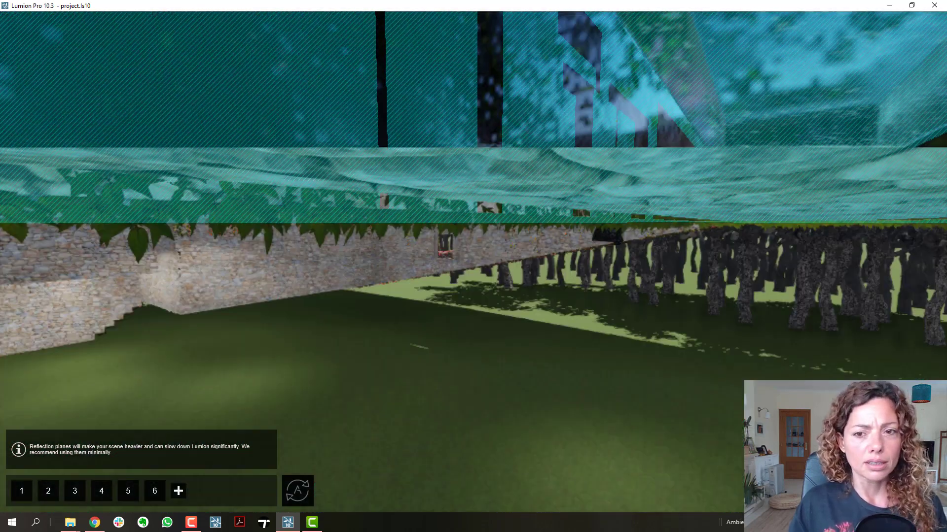
pyautogui.moveTo(473, 266); pyautogui.dragTo(473, 364, button='right')
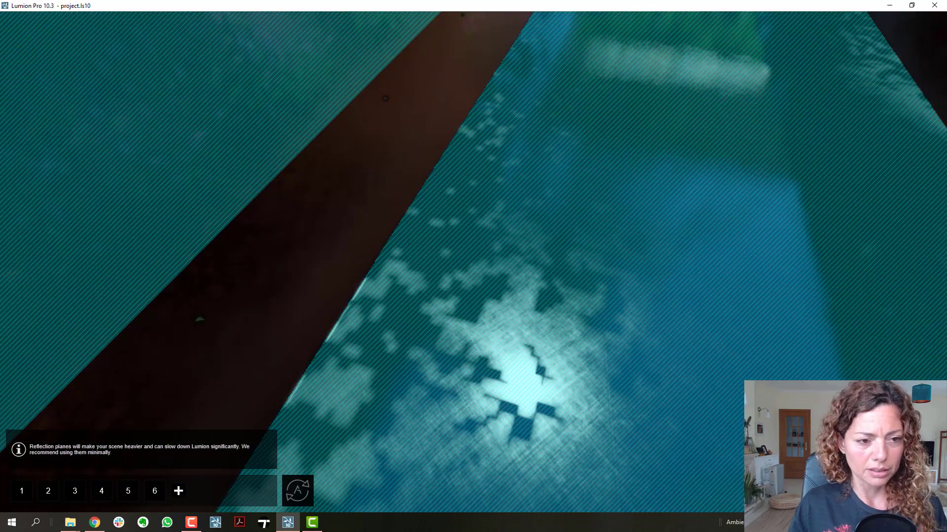
pyautogui.press('s')
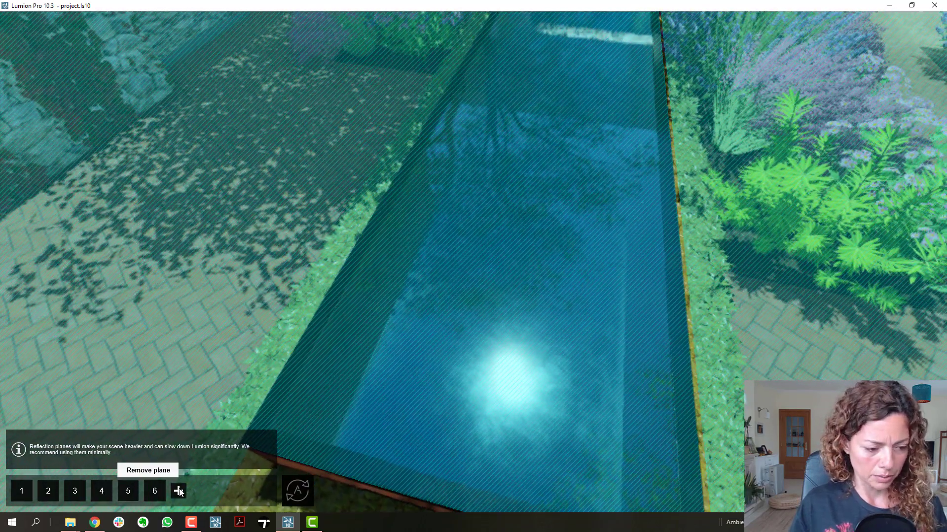
pyautogui.click(179, 490)
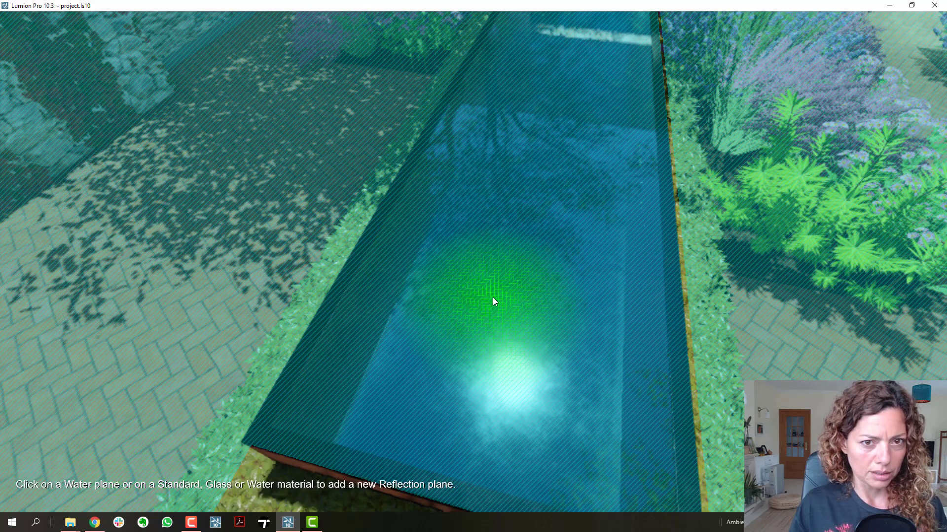
pyautogui.click(492, 298)
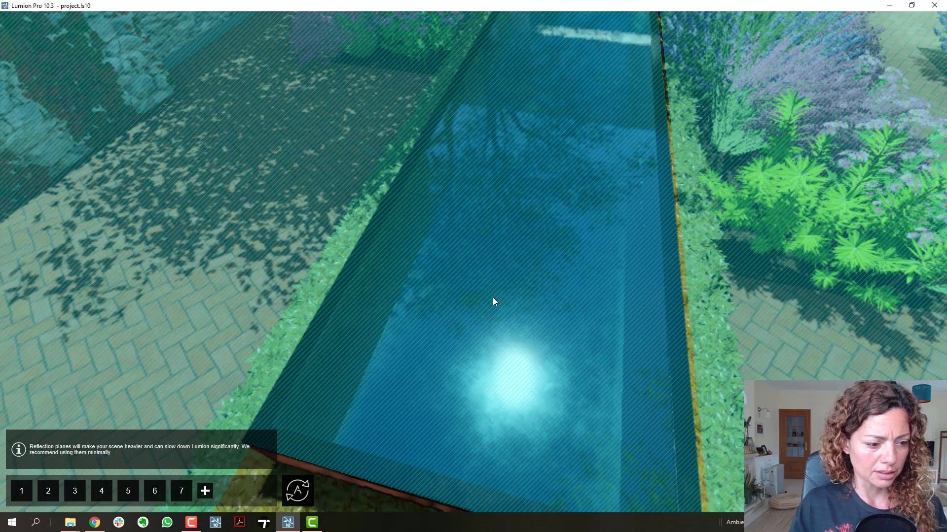
# Finish editing the reflection planes and restore the saved camera of photo 61
pyautogui.scroll(-10, 445, 361)
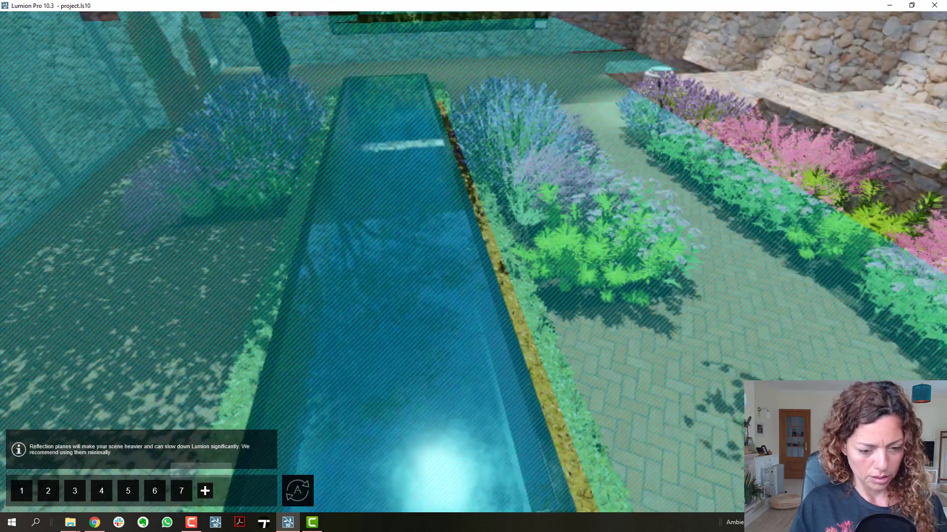
pyautogui.scroll(-5, 444, 363)
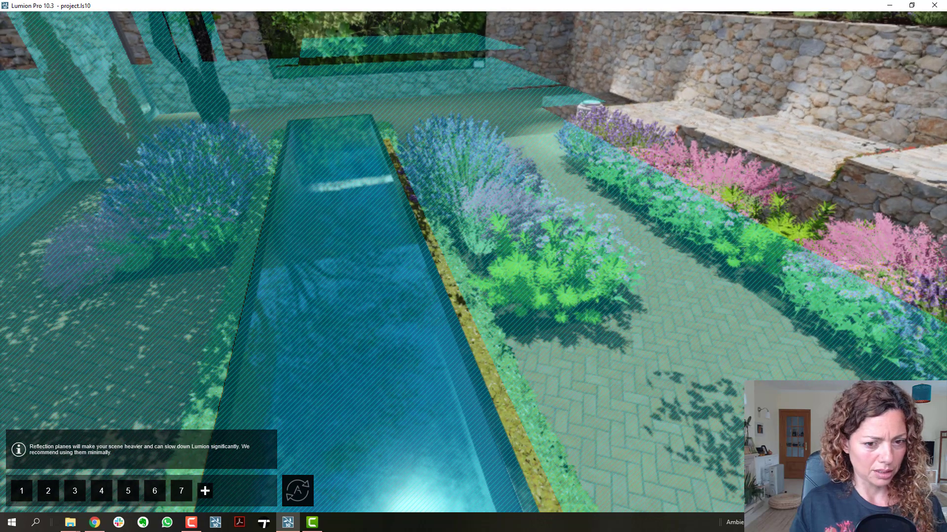
pyautogui.press('a')
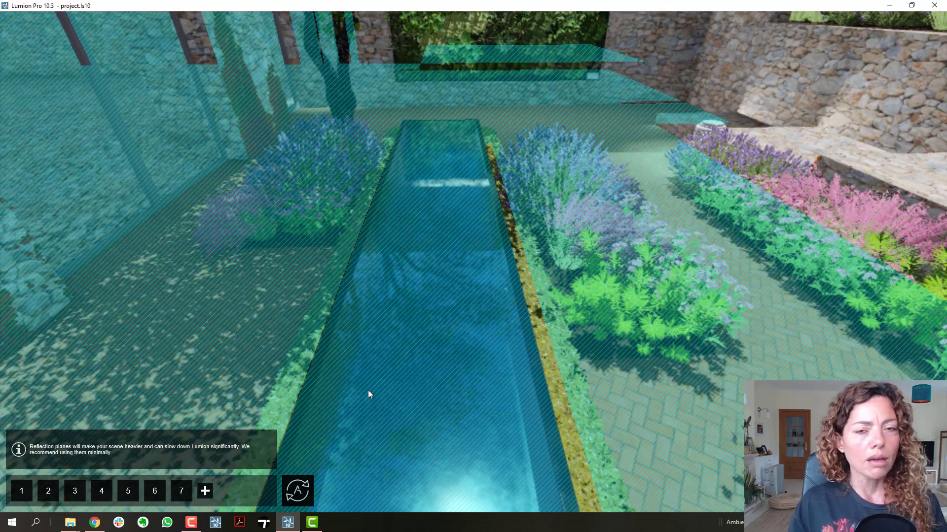
pyautogui.press('Escape')
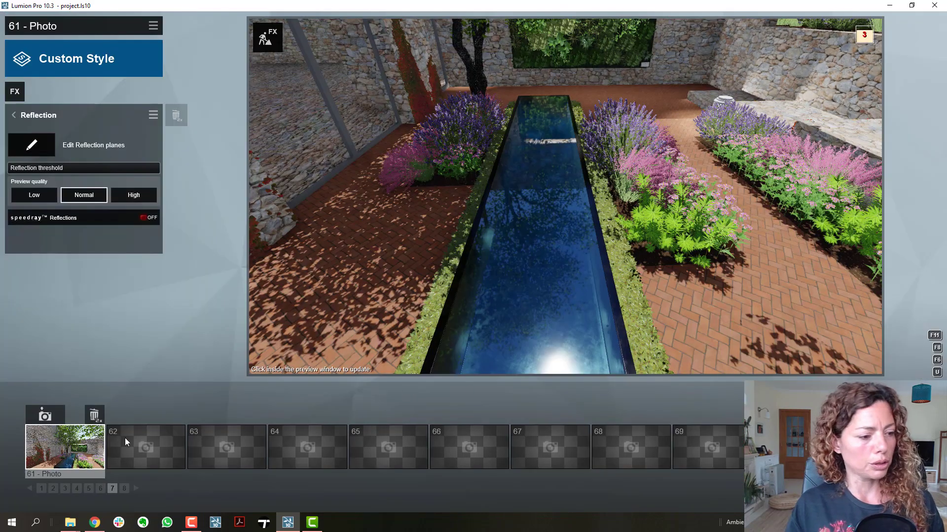
pyautogui.click(60, 442)
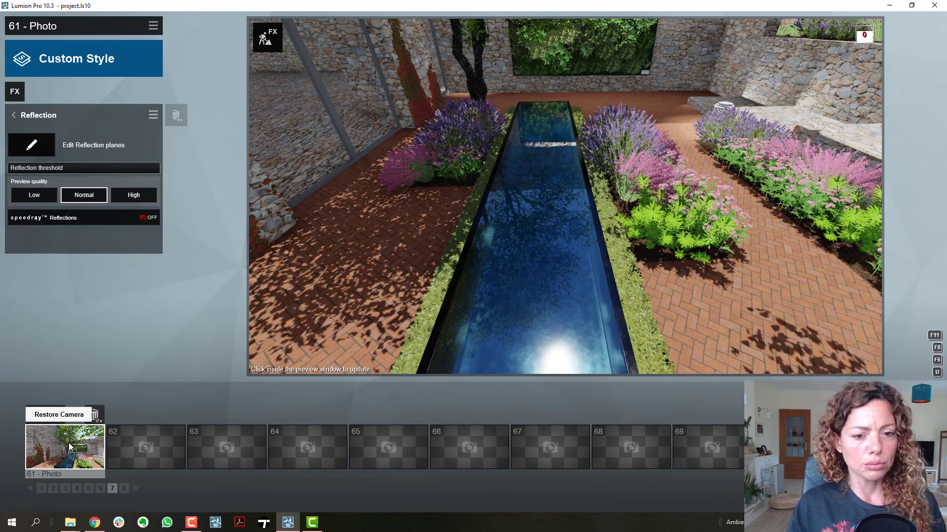
pyautogui.click(69, 443)
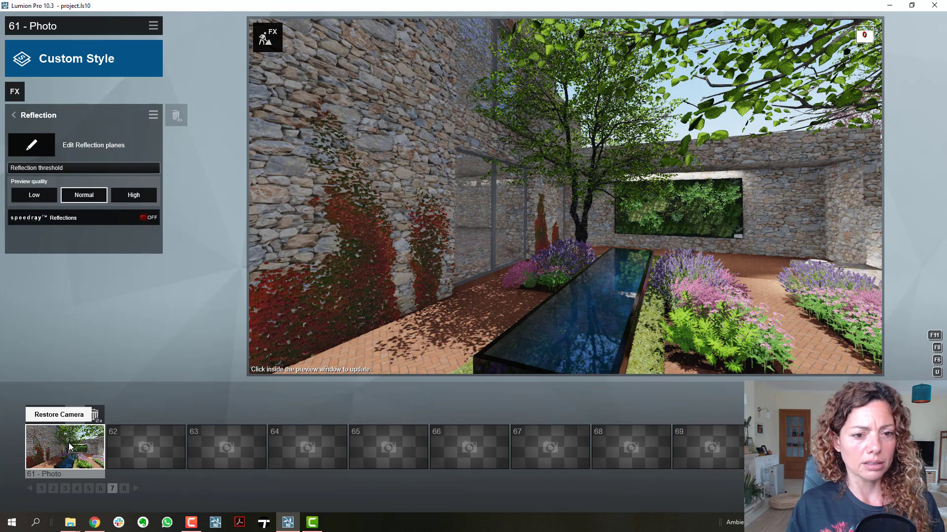